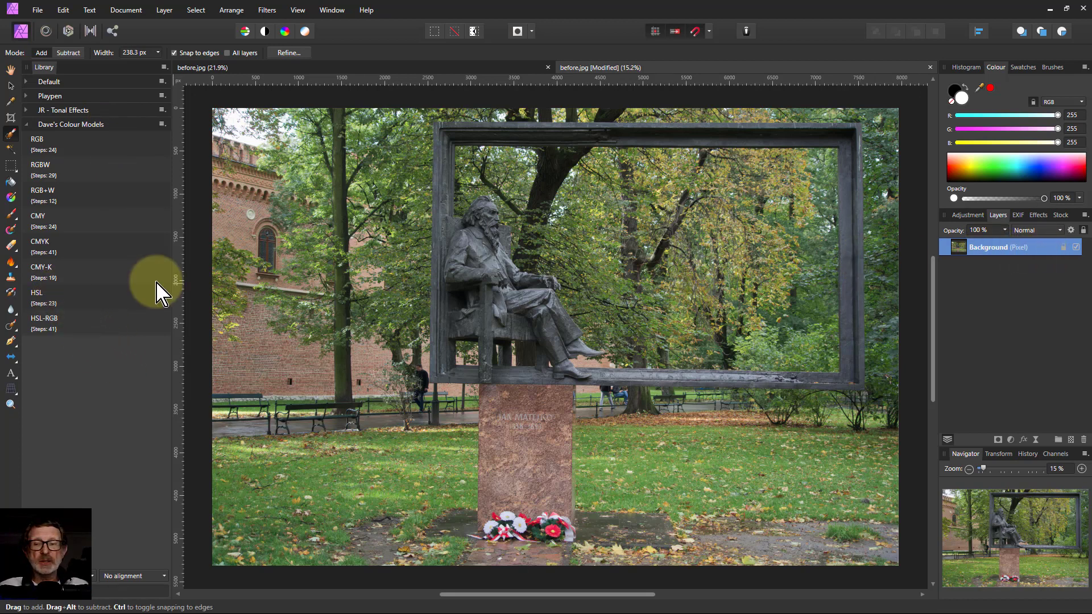
Step: Switch to the View tool (H) before running the HSL macro from the Library panel
{"action": "key", "text": "h"}
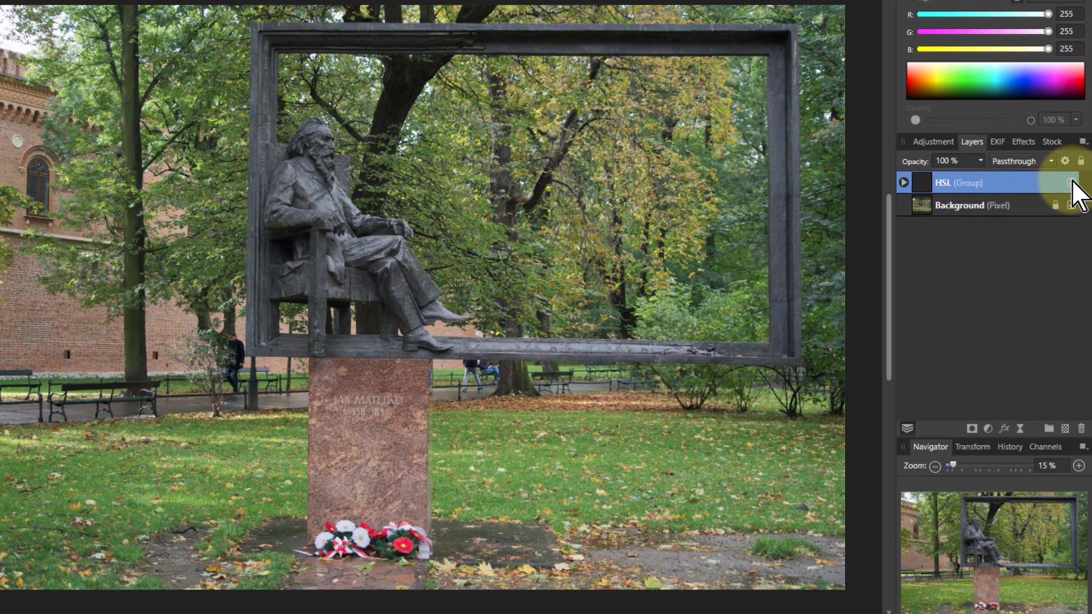
Step: Hide the HSL group and brush-select the pedestal on the Background layer, subtracting the stray grass sliver
{"action": "left_click", "coordinate": [1071, 183]}
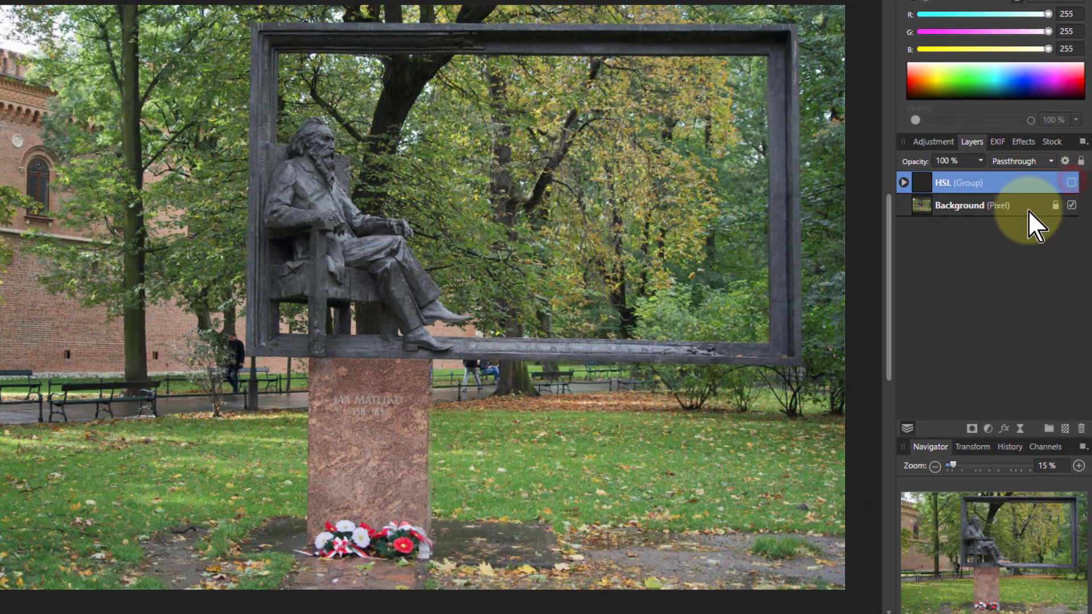
{"action": "left_click", "coordinate": [961, 207]}
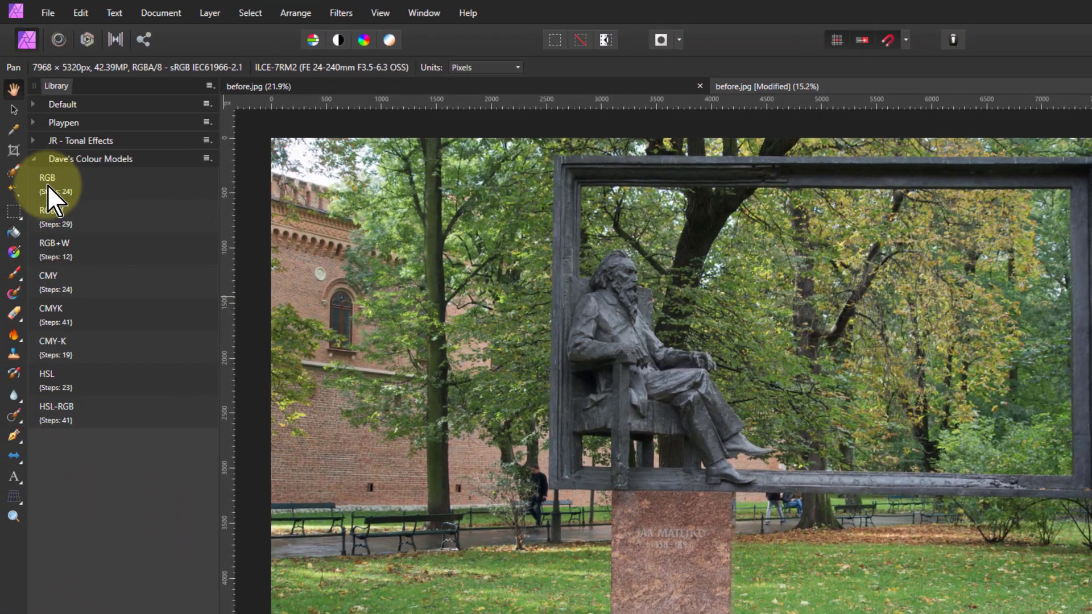
{"action": "left_click", "coordinate": [13, 171]}
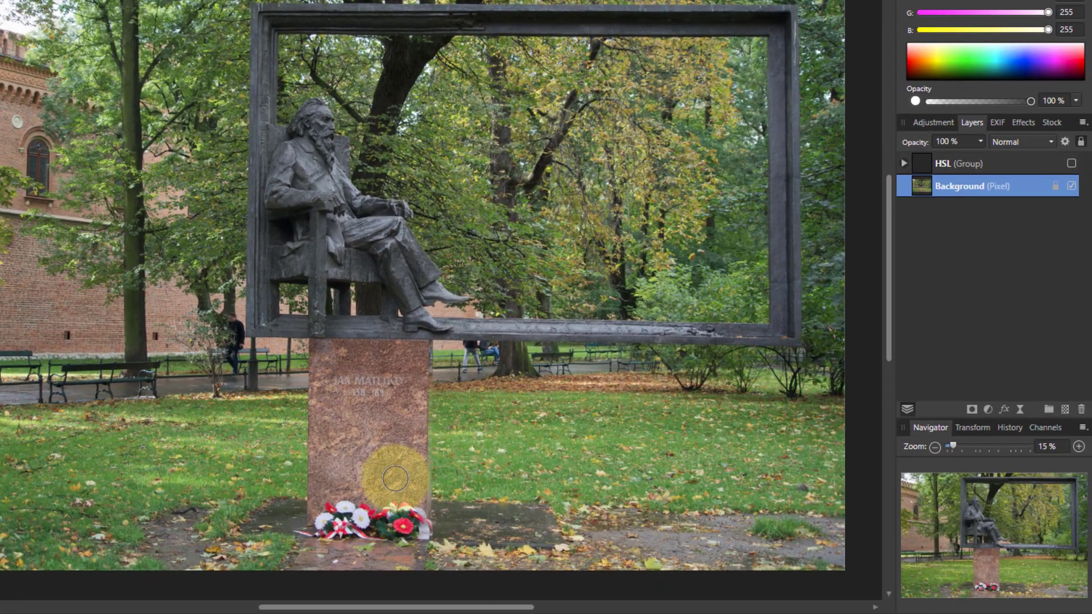
{"action": "mouse_move", "coordinate": [395, 478]}
{"action": "left_mouse_down"}
{"action": "mouse_move", "coordinate": [406, 361]}
{"action": "mouse_move", "coordinate": [346, 362]}
{"action": "left_mouse_up"}
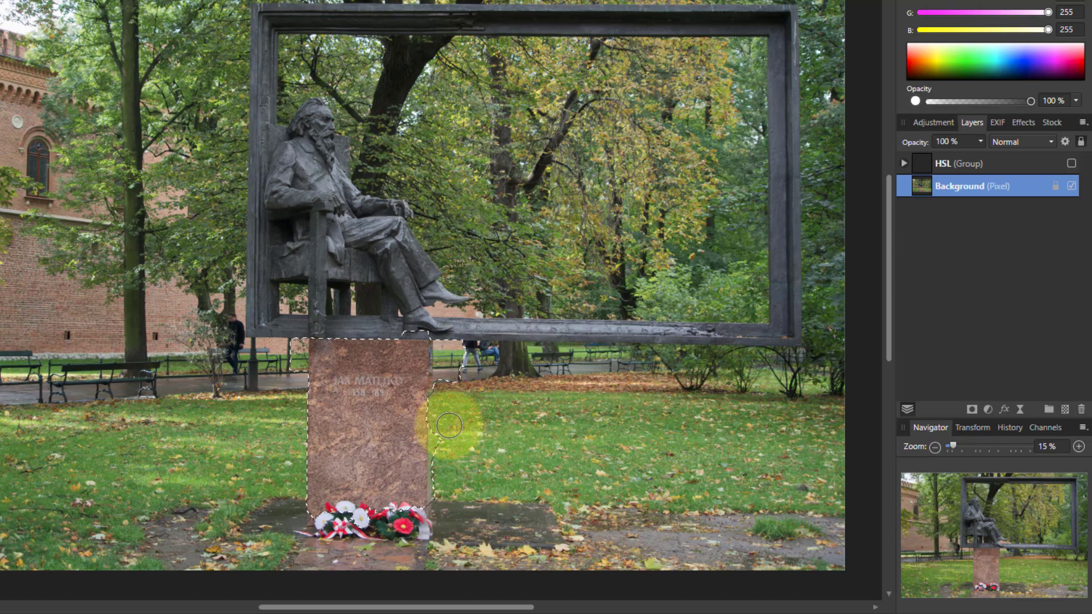
{"action": "mouse_move", "coordinate": [450, 425]}
{"action": "left_mouse_down"}
{"action": "mouse_move", "coordinate": [444, 397]}
{"action": "mouse_move", "coordinate": [454, 415]}
{"action": "mouse_move", "coordinate": [394, 406]}
{"action": "mouse_move", "coordinate": [415, 390]}
{"action": "left_mouse_up"}
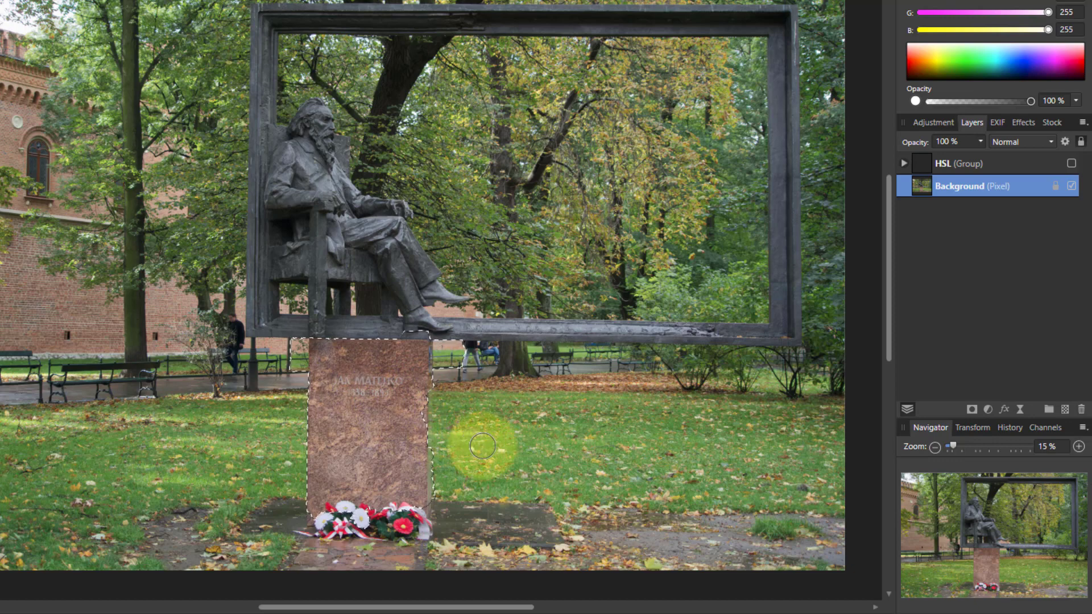
Step: Deselect, show the HSL group, expand HSL and H&S, and solo Luminosity and then Saturation
{"action": "key", "text": "ctrl+d"}
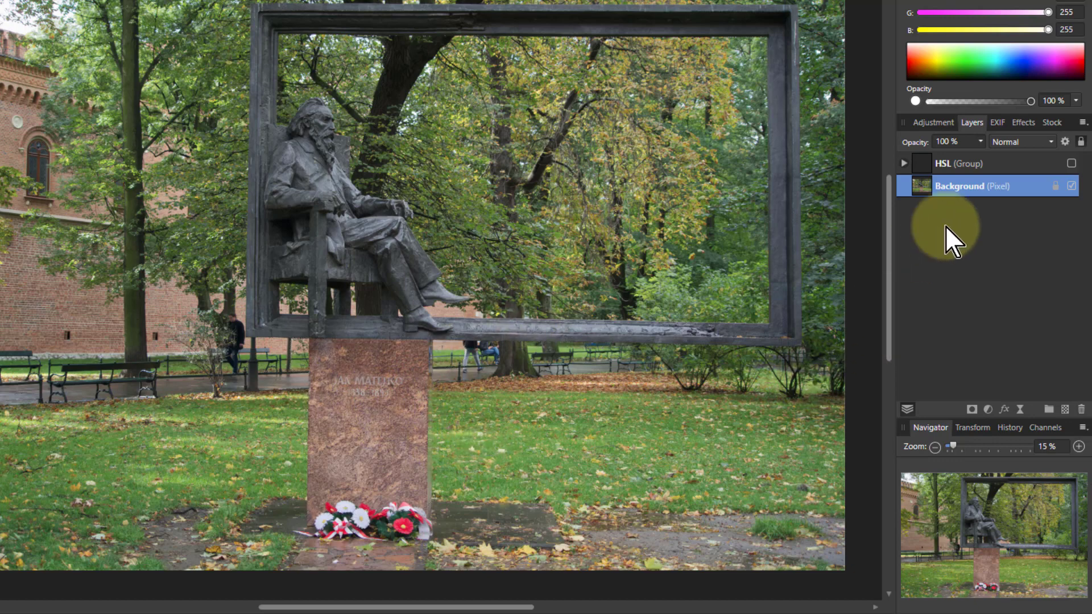
{"action": "left_click", "coordinate": [1071, 163]}
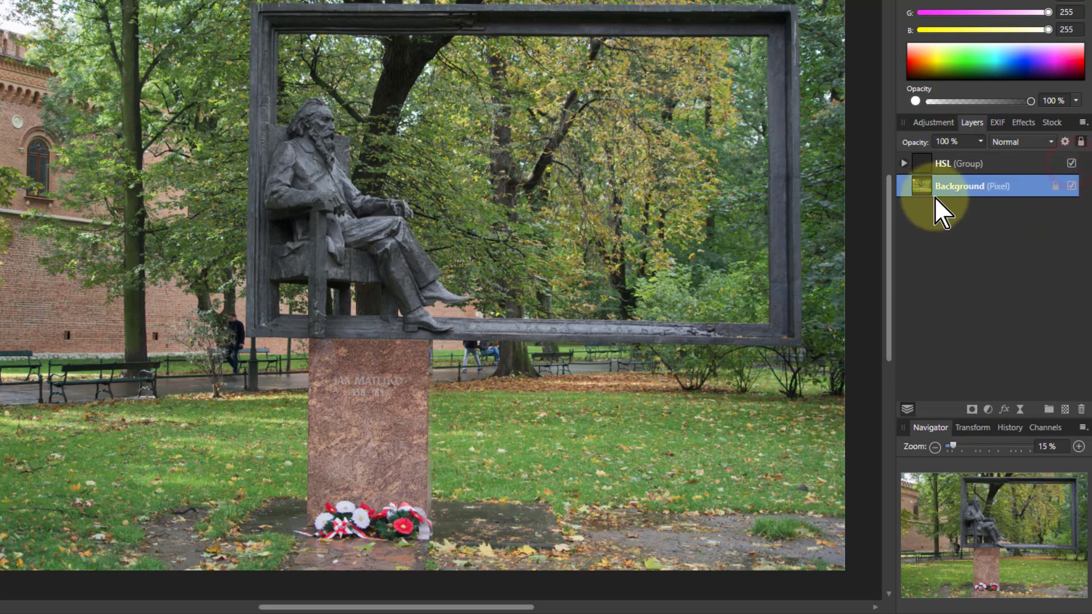
{"action": "left_click", "coordinate": [904, 164]}
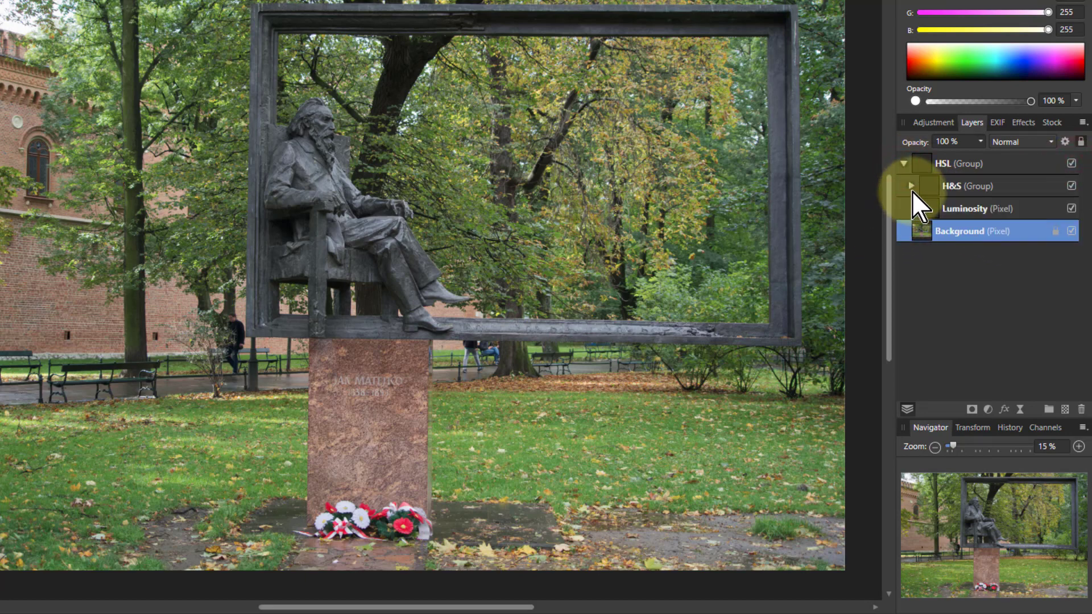
{"action": "left_click", "coordinate": [911, 186]}
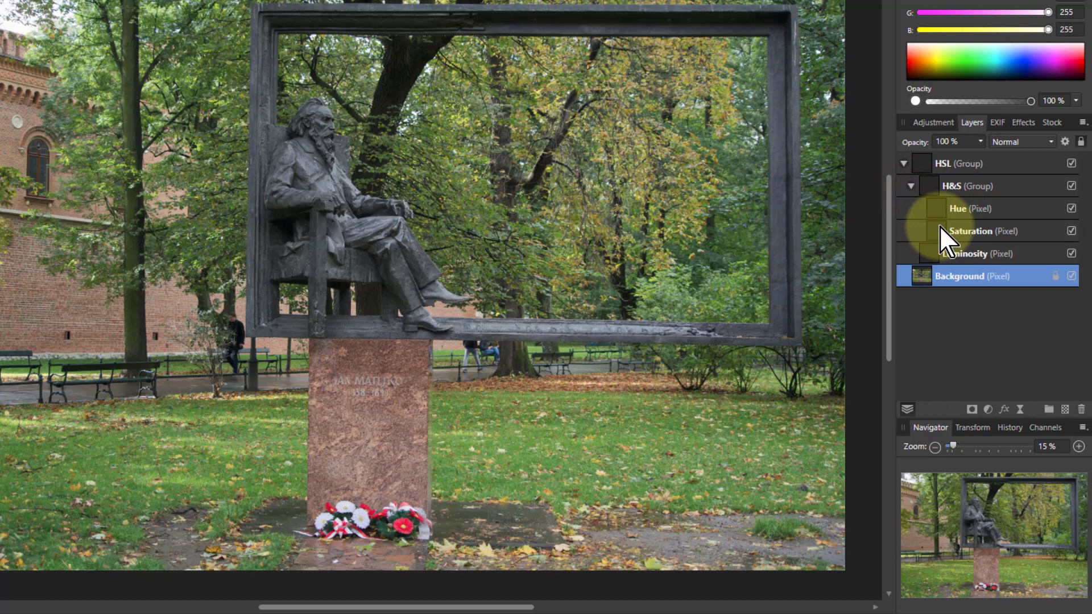
{"action": "left_click", "coordinate": [932, 254], "text": "alt"}
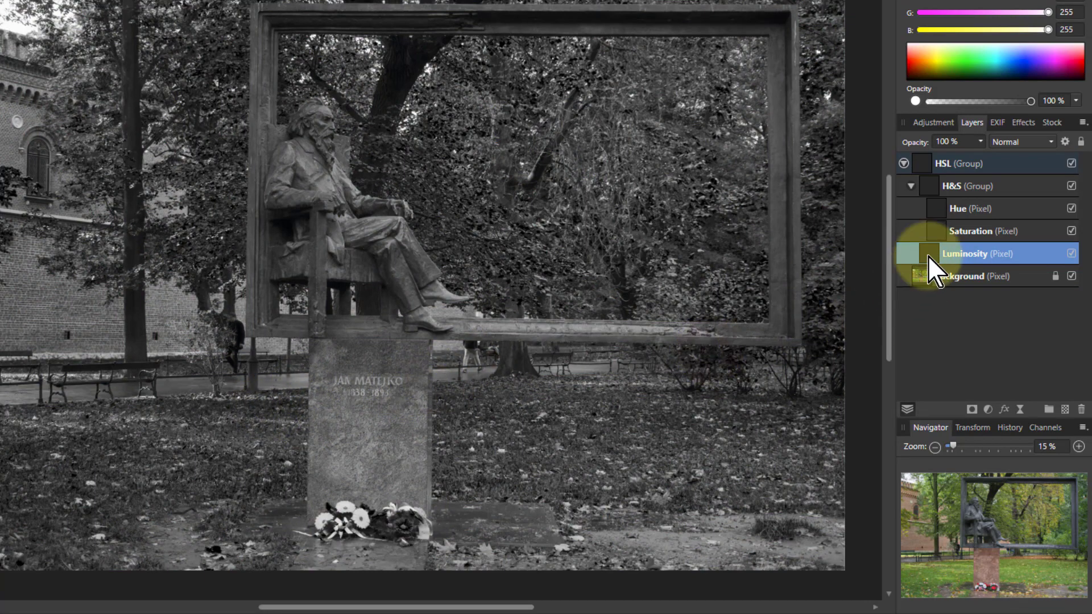
{"action": "left_click", "coordinate": [938, 236], "text": "alt"}
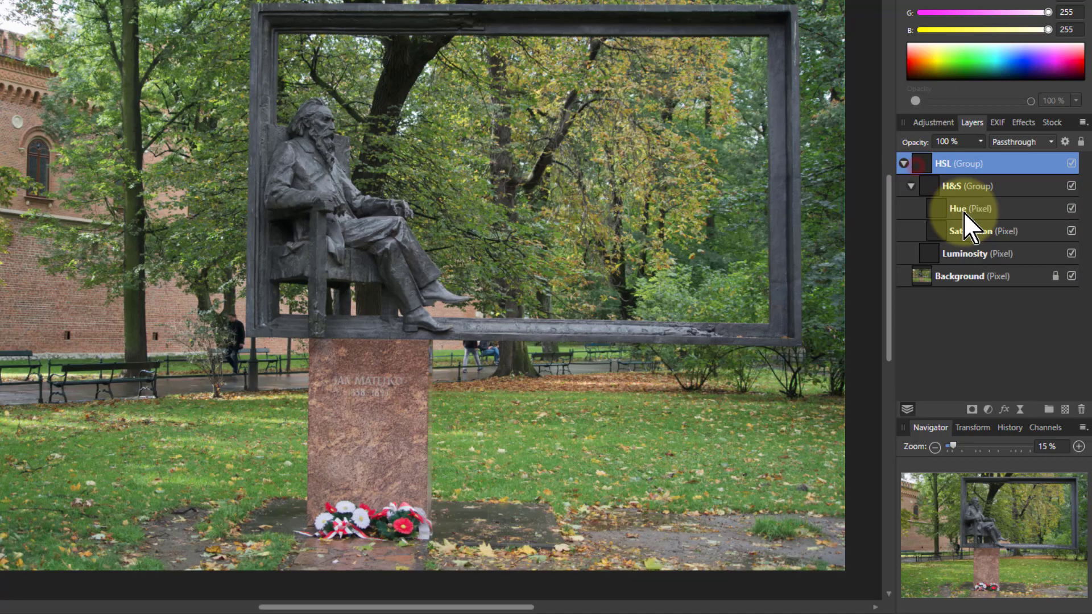
Step: On the Hue layer, brush-select the plinth from the flowers up, trimming bumps off the right edge
{"action": "left_click", "coordinate": [936, 210]}
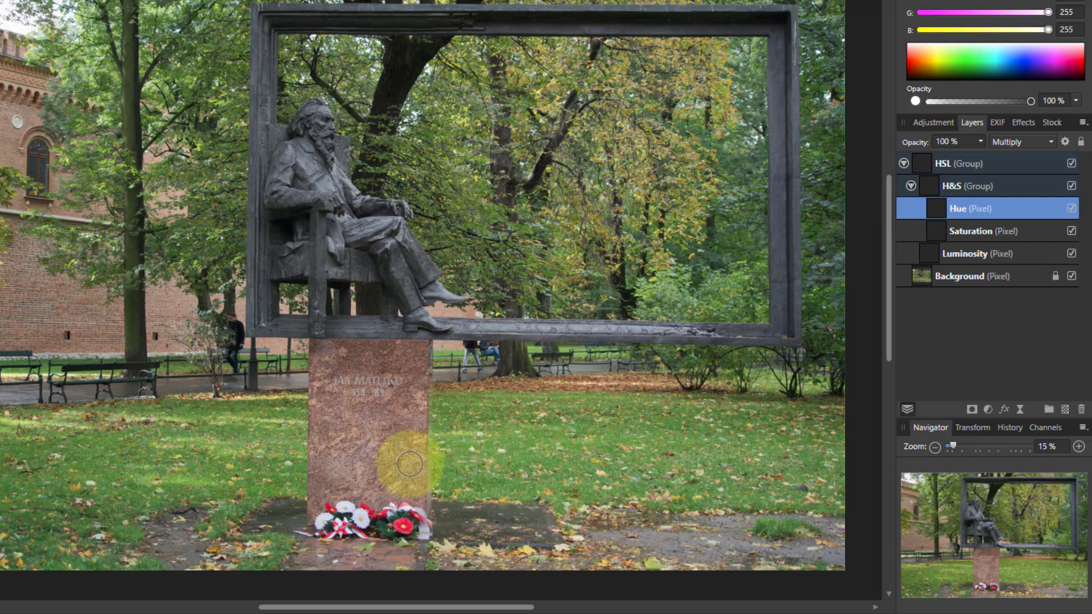
{"action": "mouse_move", "coordinate": [404, 481]}
{"action": "left_mouse_down"}
{"action": "mouse_move", "coordinate": [401, 373]}
{"action": "mouse_move", "coordinate": [372, 373]}
{"action": "left_mouse_up"}
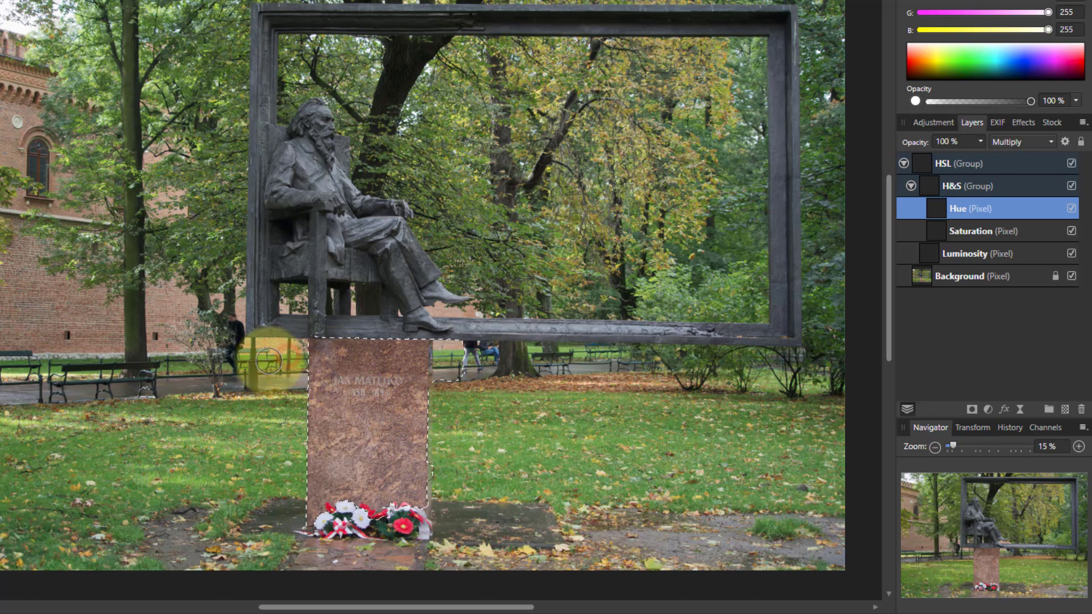
{"action": "left_click", "coordinate": [463, 373], "text": "alt"}
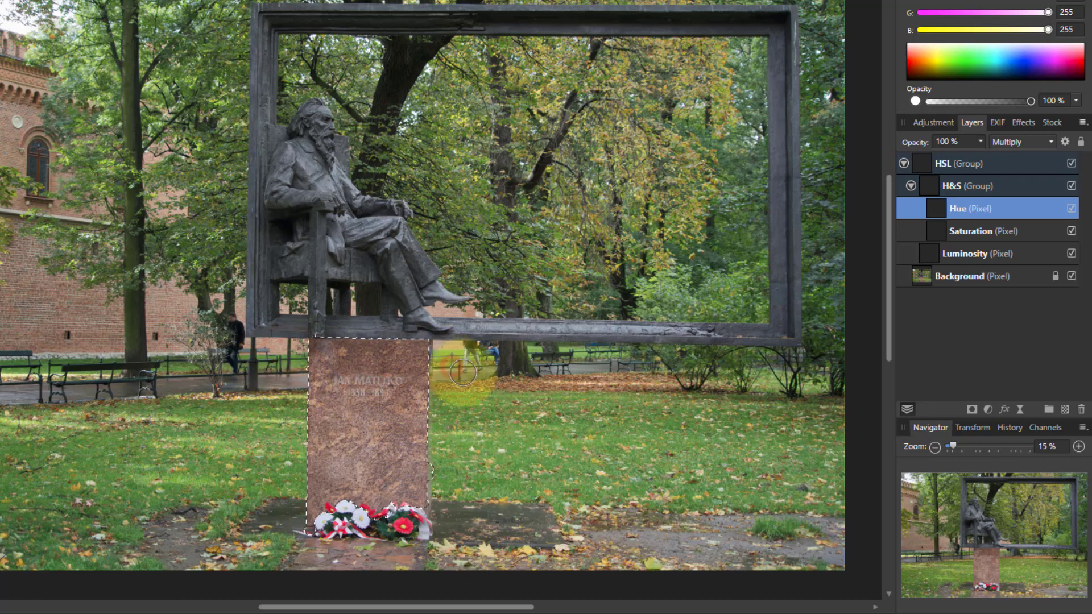
{"action": "left_click", "coordinate": [445, 472], "text": "alt"}
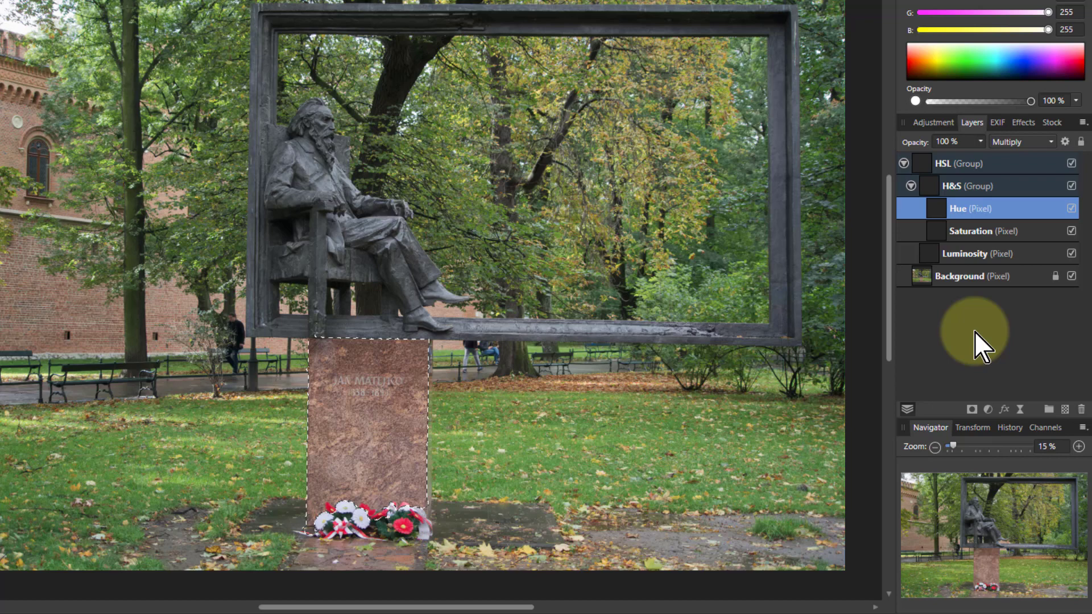
Step: Add a Curves adjustment on the Luminosity layer with the midpoint pulled down to darken the pedestal
{"action": "left_click", "coordinate": [929, 254]}
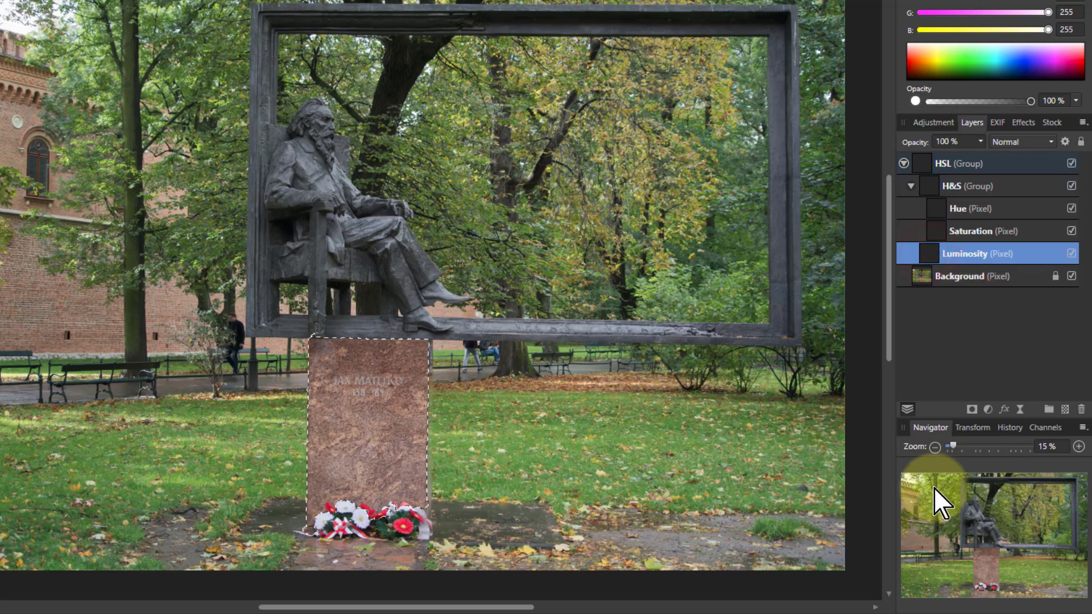
{"action": "left_click", "coordinate": [987, 410]}
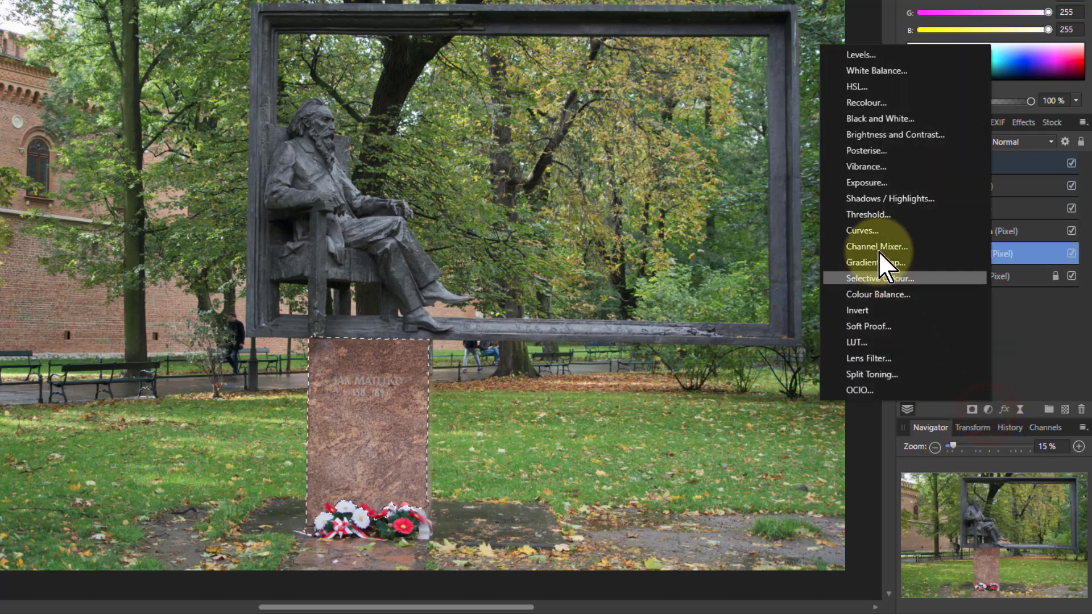
{"action": "left_click", "coordinate": [863, 230]}
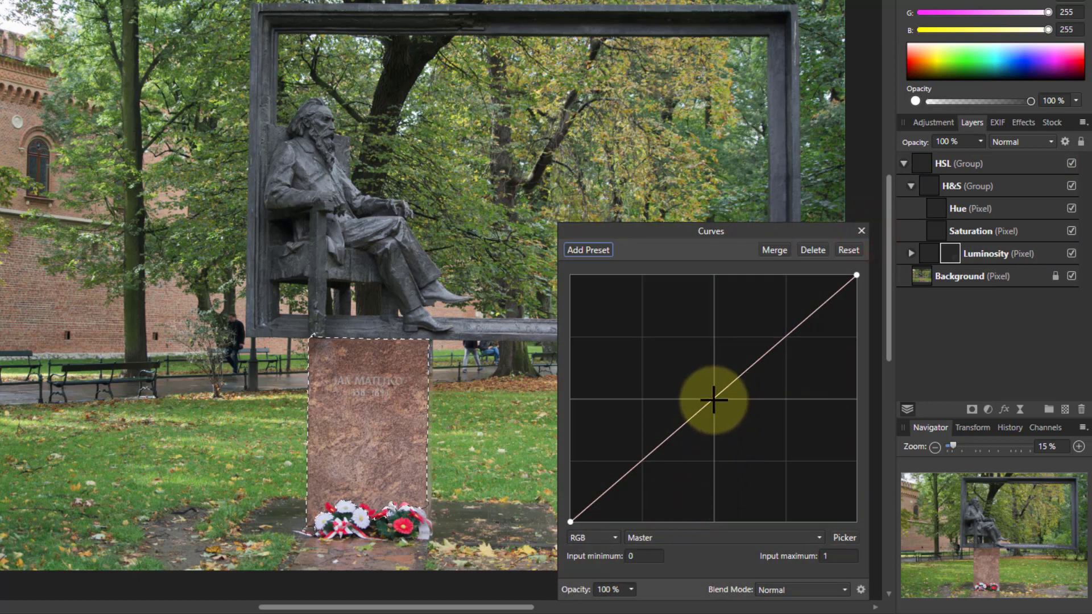
{"action": "left_click", "coordinate": [715, 401]}
{"action": "mouse_move", "coordinate": [730, 419]}
{"action": "left_mouse_down"}
{"action": "mouse_move", "coordinate": [719, 409]}
{"action": "mouse_move", "coordinate": [734, 419]}
{"action": "left_mouse_up"}
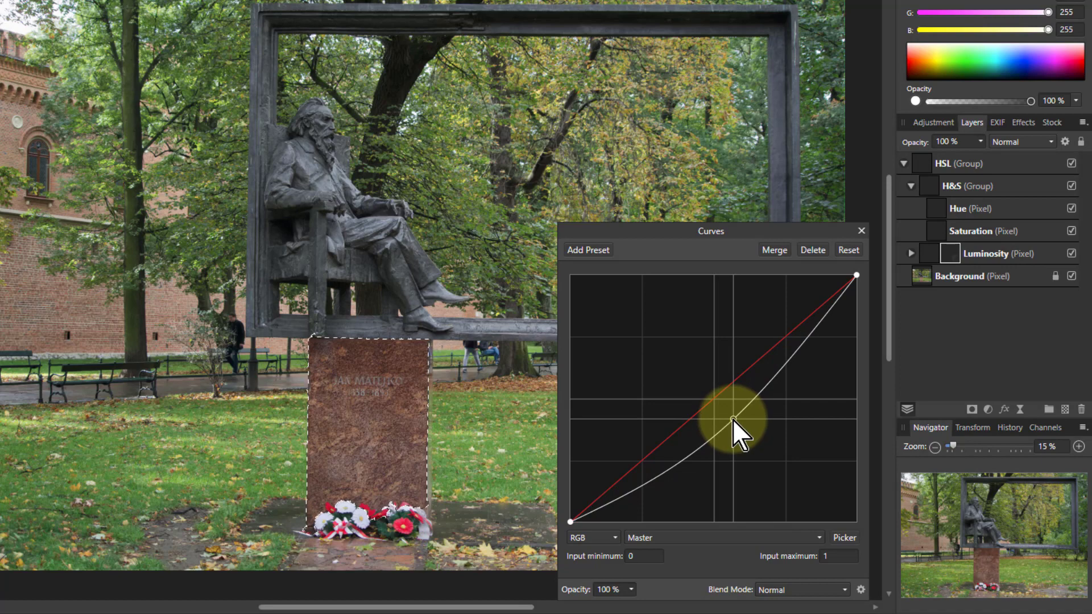
{"action": "left_click", "coordinate": [861, 231]}
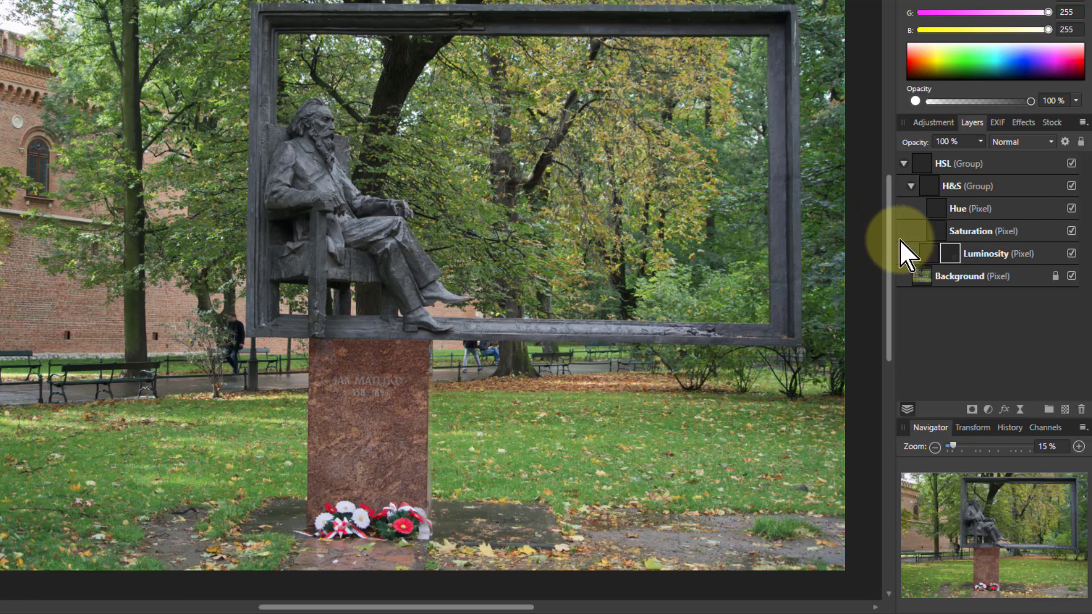
Step: Group the Saturation layer via Arrange > Group and add a blank pixel layer above it
{"action": "left_click", "coordinate": [941, 231]}
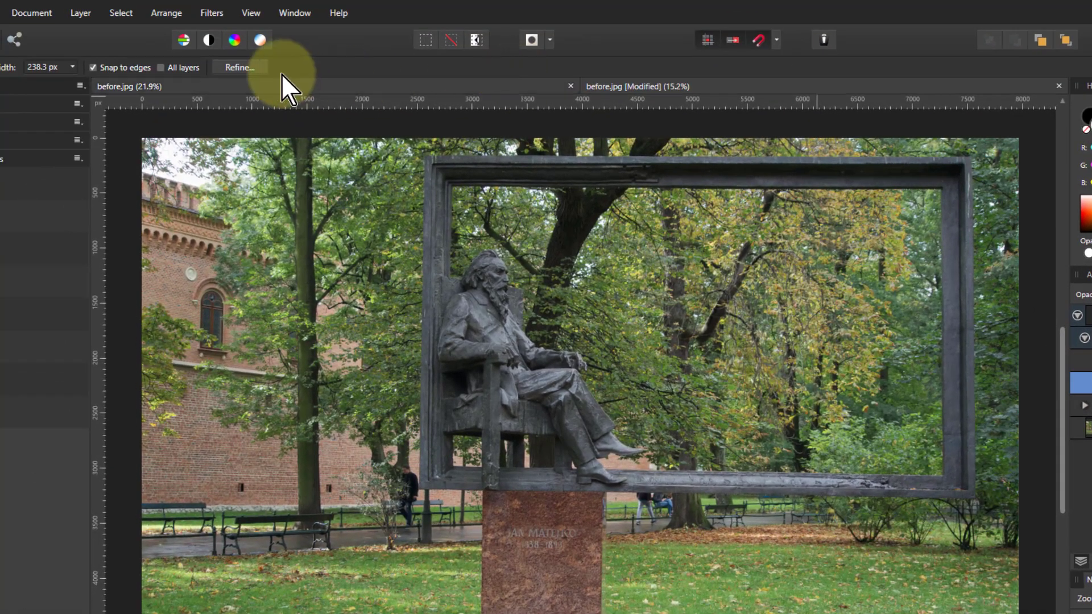
{"action": "left_click", "coordinate": [169, 13]}
{"action": "left_click", "coordinate": [131, 31]}
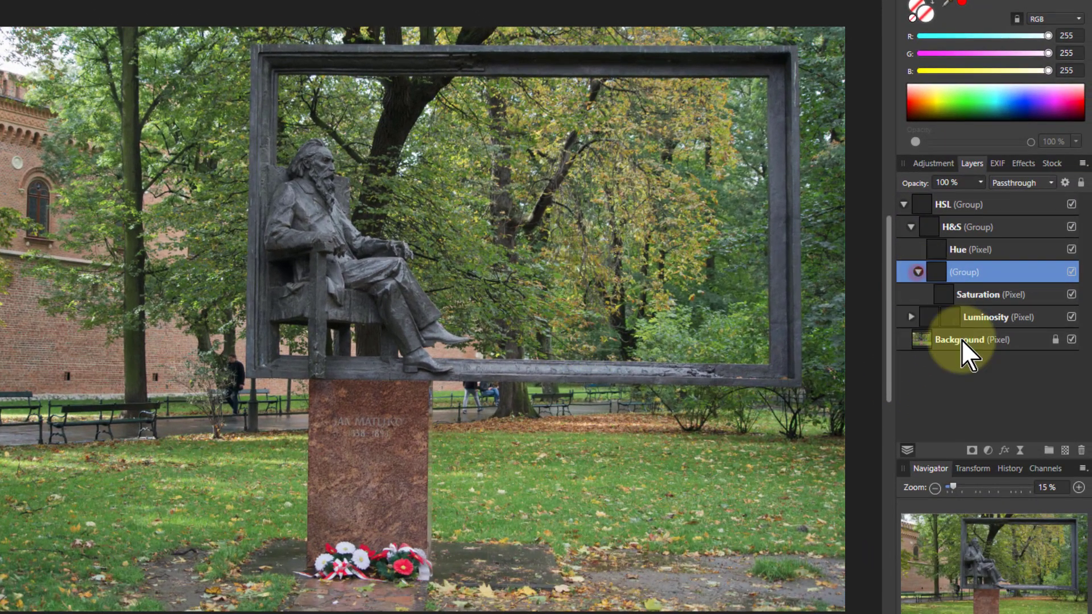
{"action": "left_click", "coordinate": [947, 295]}
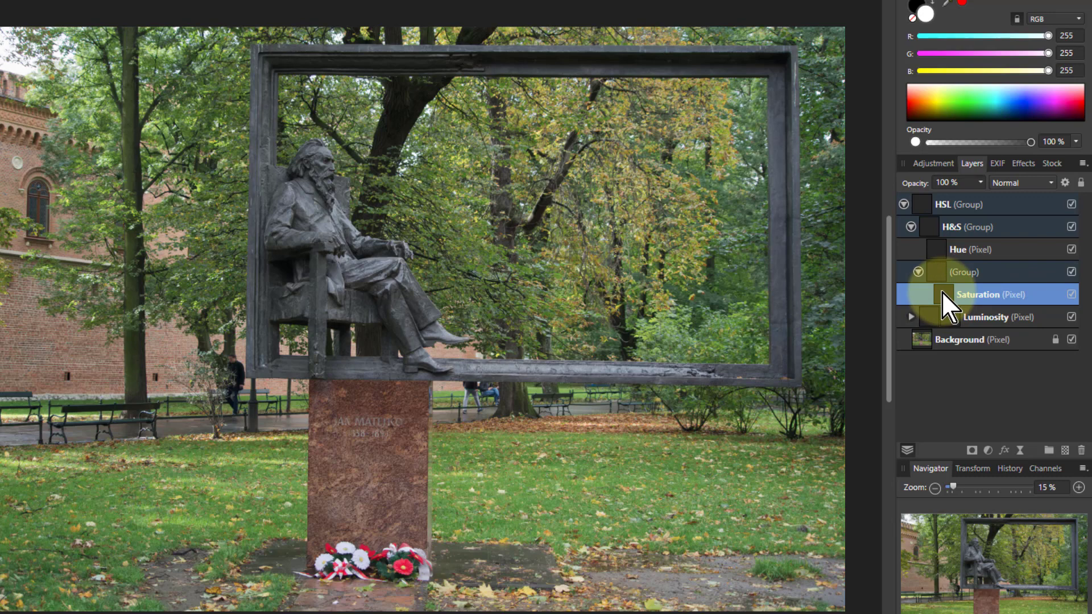
{"action": "left_click", "coordinate": [1065, 452]}
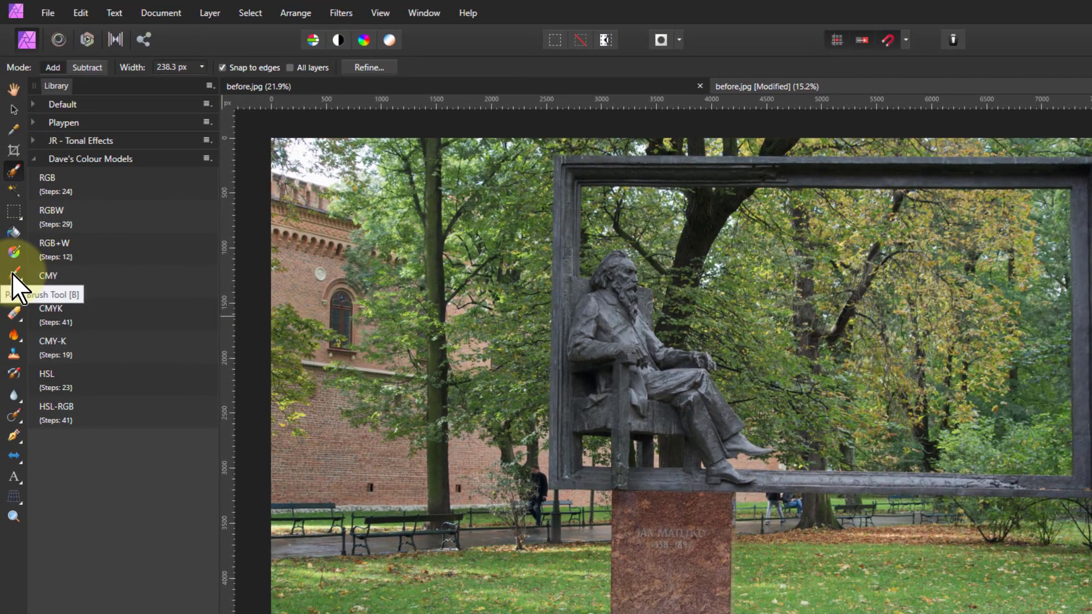
Step: Brush over the foliage on the new pixel layer, set its blend mode to Overlay, and collapse the group
{"action": "left_click", "coordinate": [13, 274]}
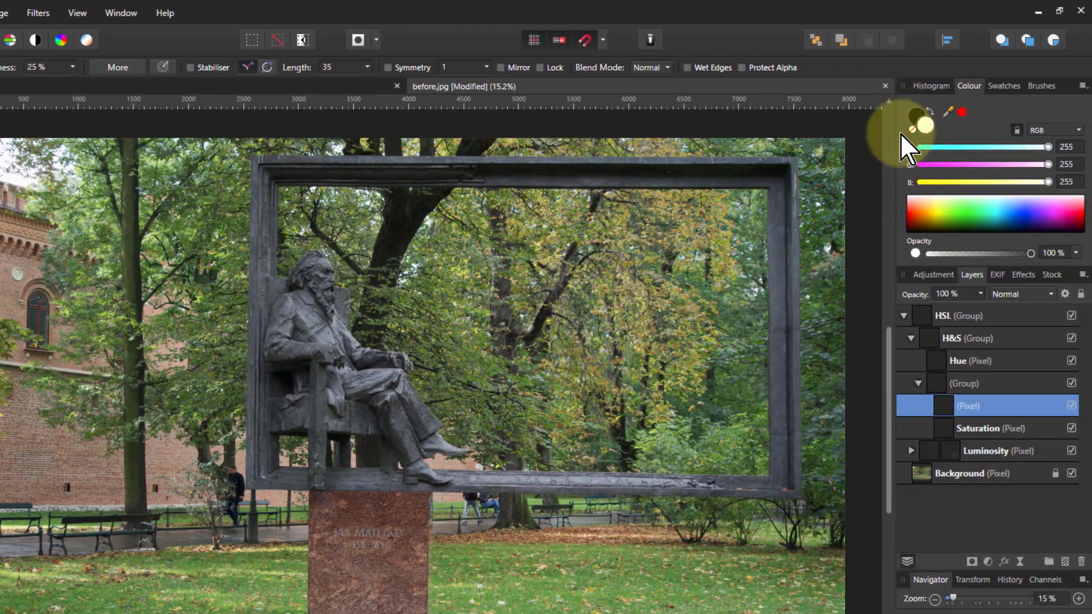
{"action": "mouse_move", "coordinate": [650, 268]}
{"action": "left_mouse_down"}
{"action": "mouse_move", "coordinate": [660, 238]}
{"action": "mouse_move", "coordinate": [733, 239]}
{"action": "mouse_move", "coordinate": [382, 235]}
{"action": "mouse_move", "coordinate": [311, 268]}
{"action": "mouse_move", "coordinate": [516, 417]}
{"action": "left_mouse_up"}
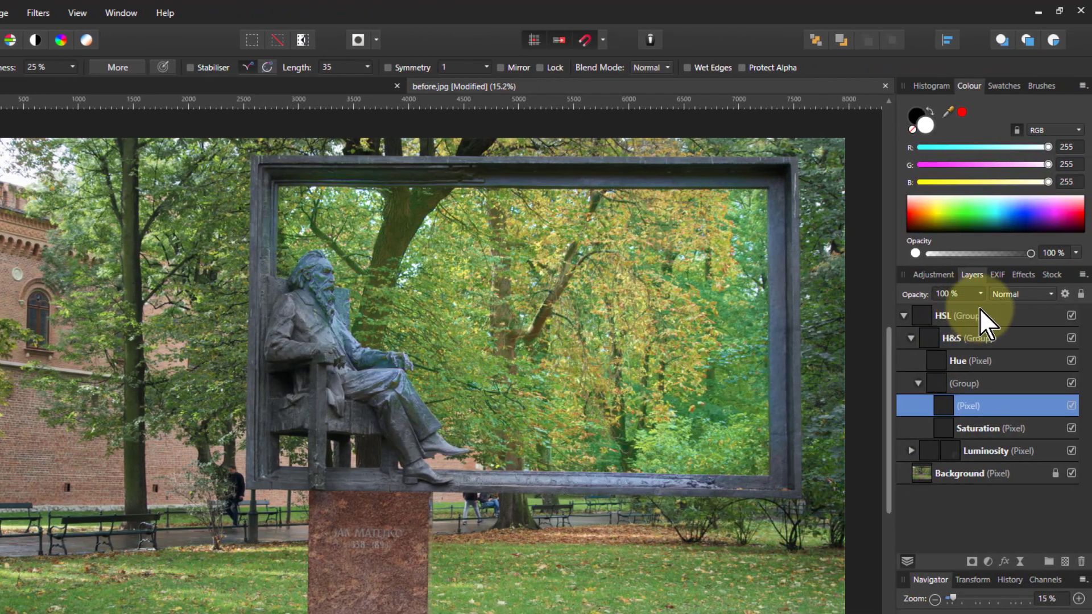
{"action": "left_click", "coordinate": [1016, 291]}
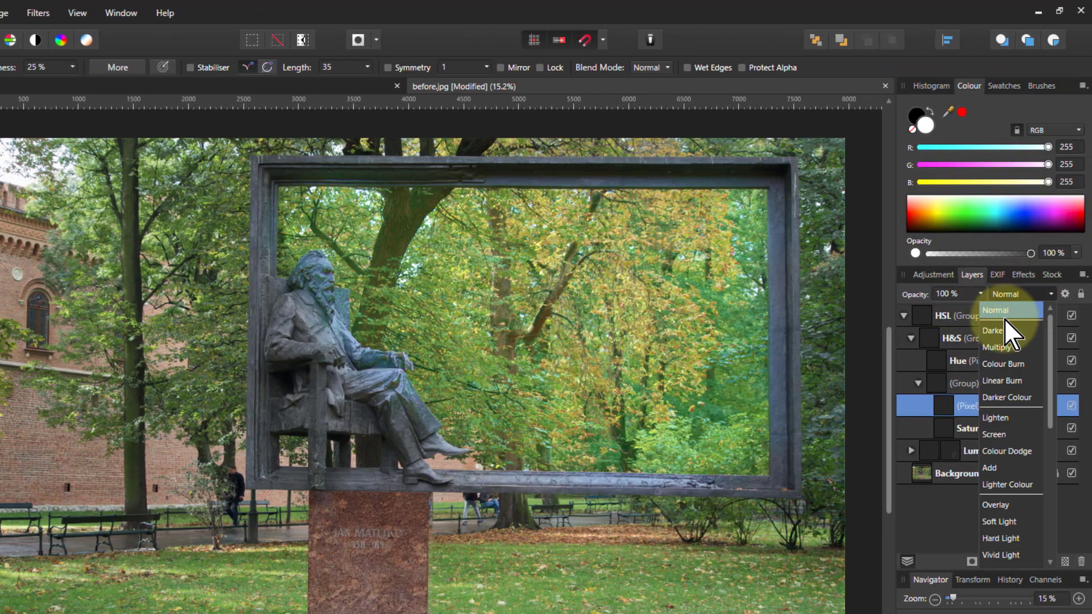
{"action": "left_click", "coordinate": [1004, 506]}
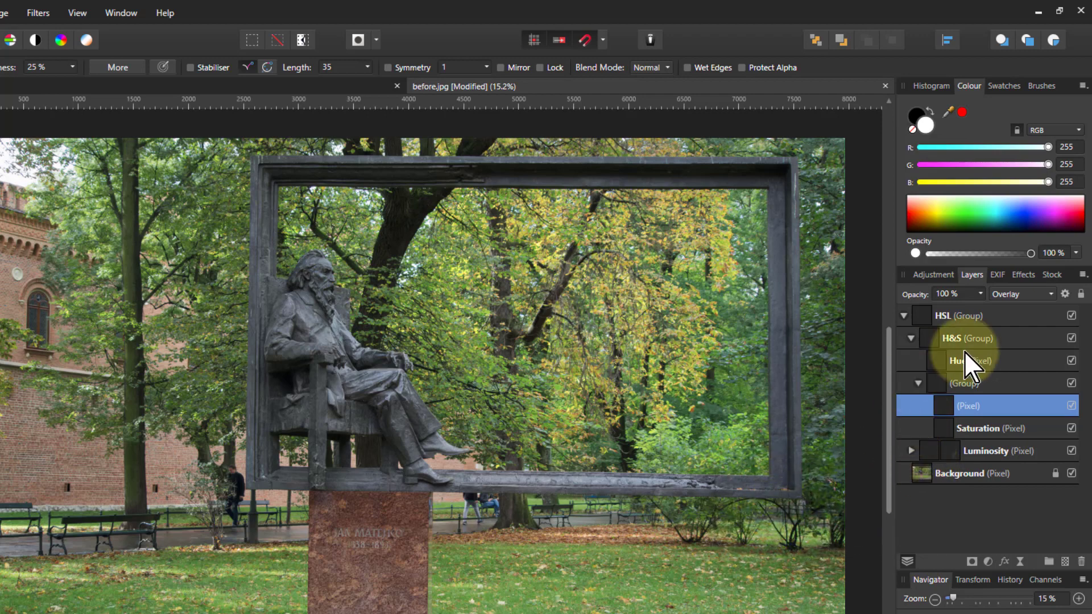
{"action": "left_click", "coordinate": [918, 384]}
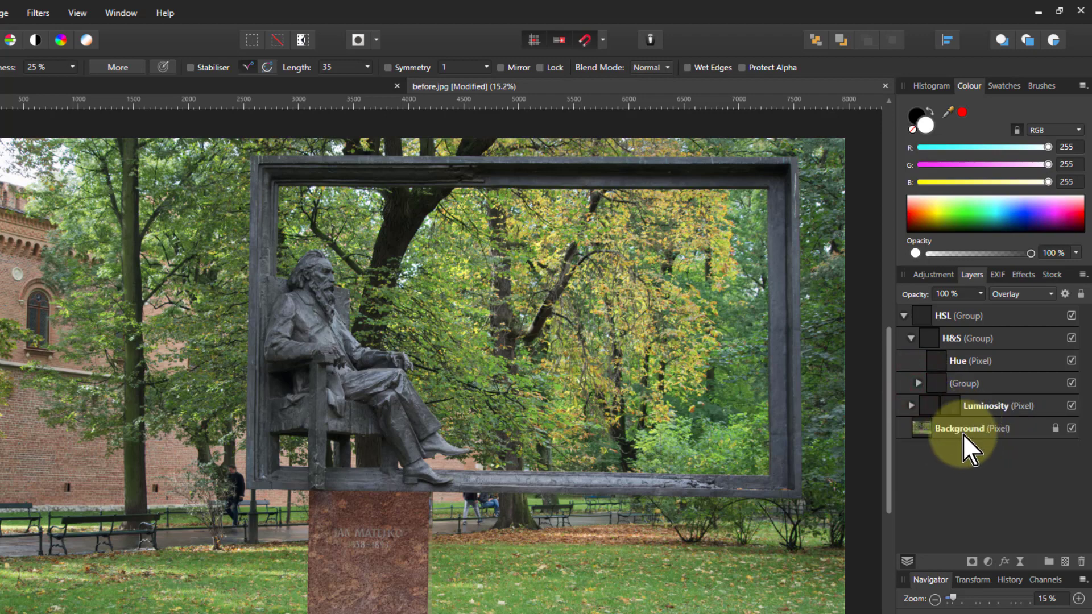
Step: Collapse the H&S group above Luminosity and select it
{"action": "left_click", "coordinate": [923, 409]}
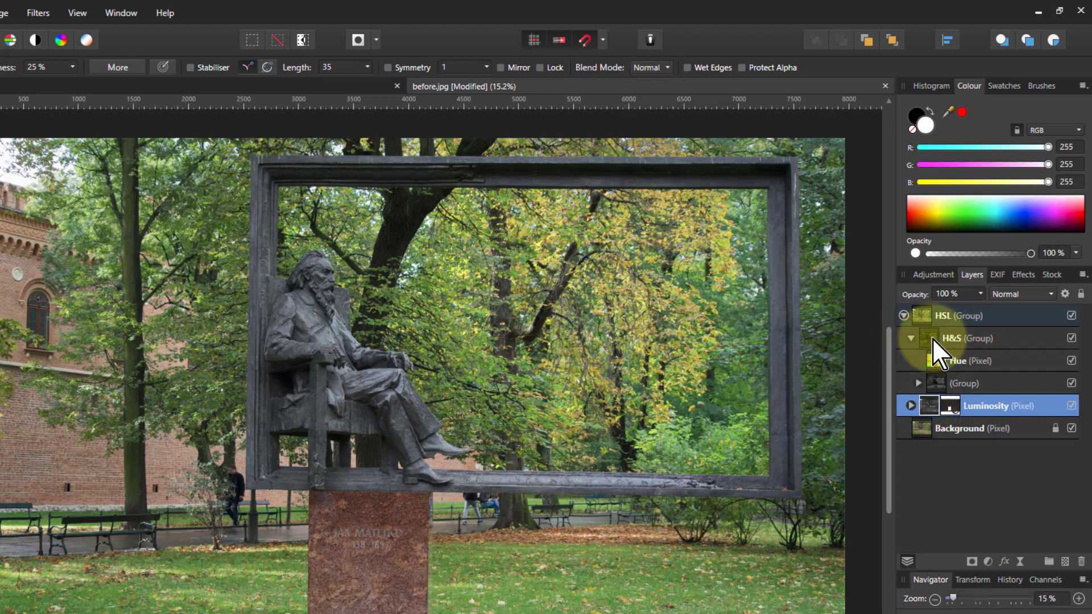
{"action": "left_click", "coordinate": [911, 338]}
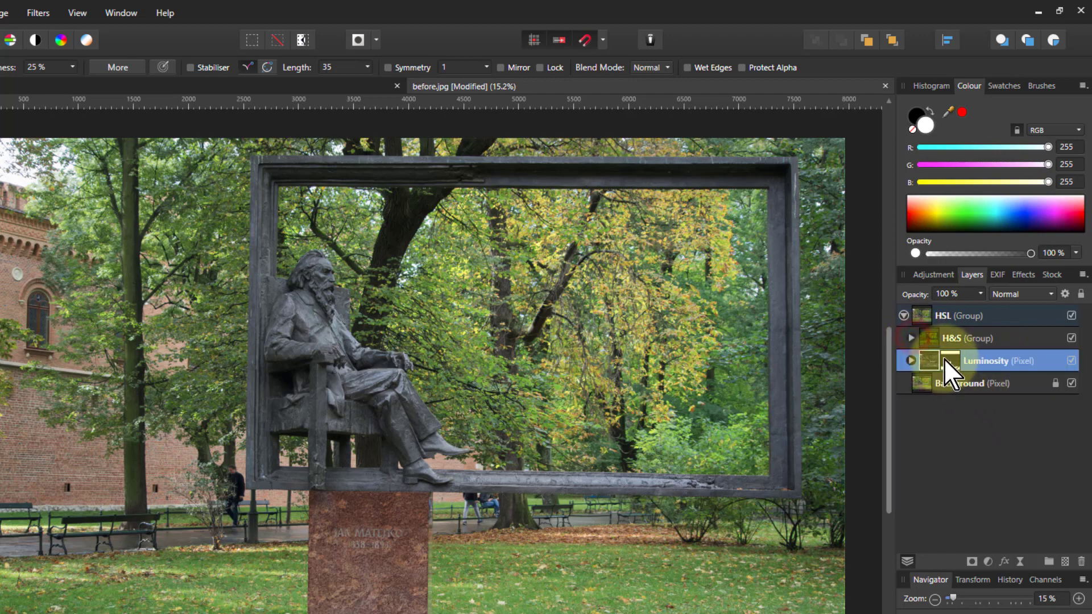
{"action": "left_click", "coordinate": [933, 337]}
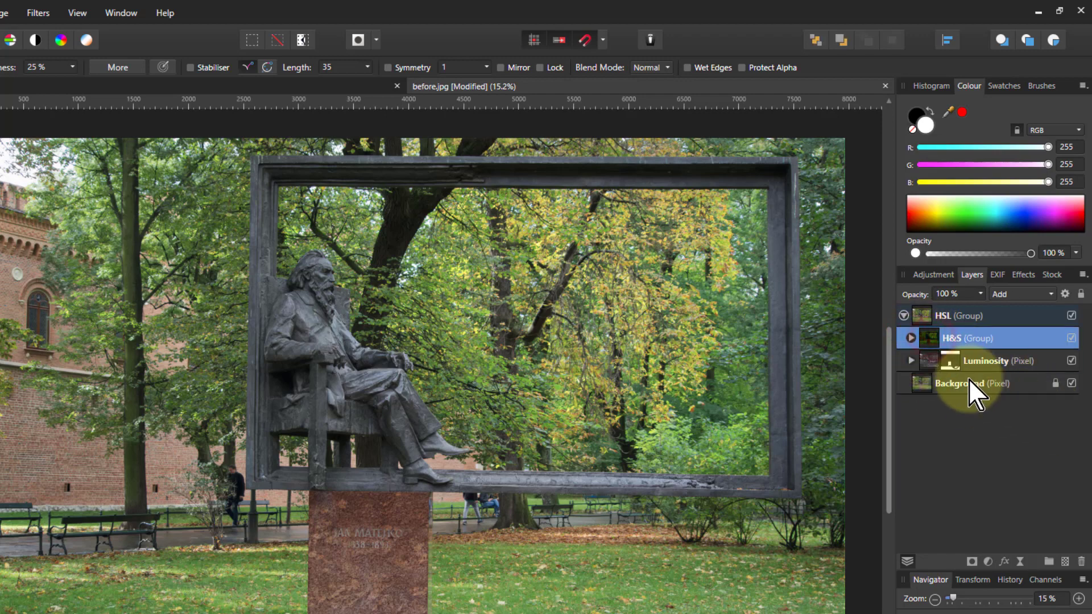